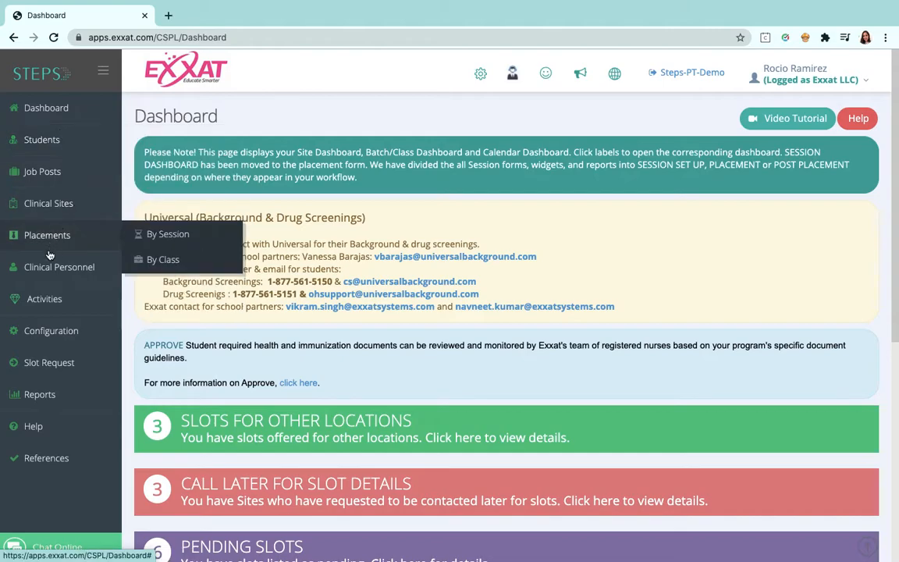
Step: Open the PTMACS Form activity to show its list of batches
click(54, 301)
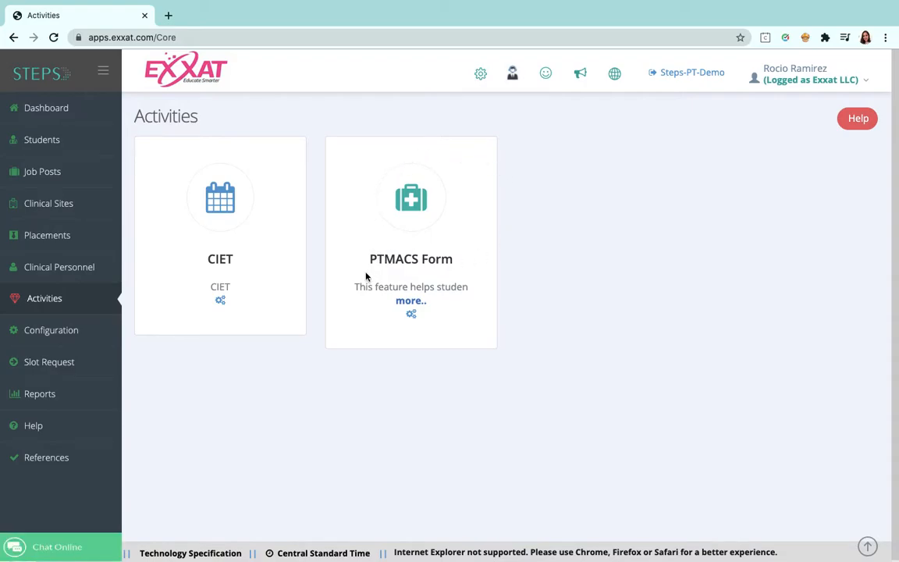
click(420, 197)
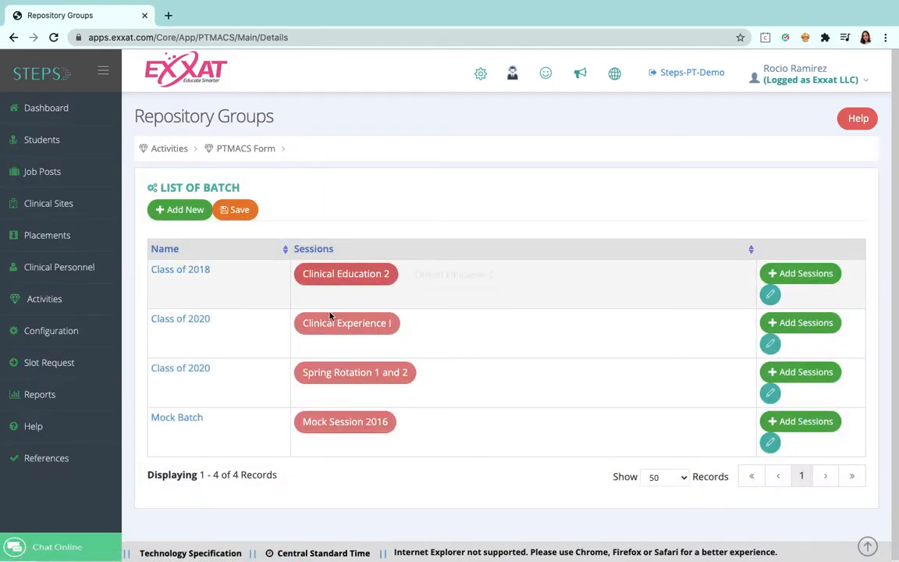
scroll(351, 225, up, 1)
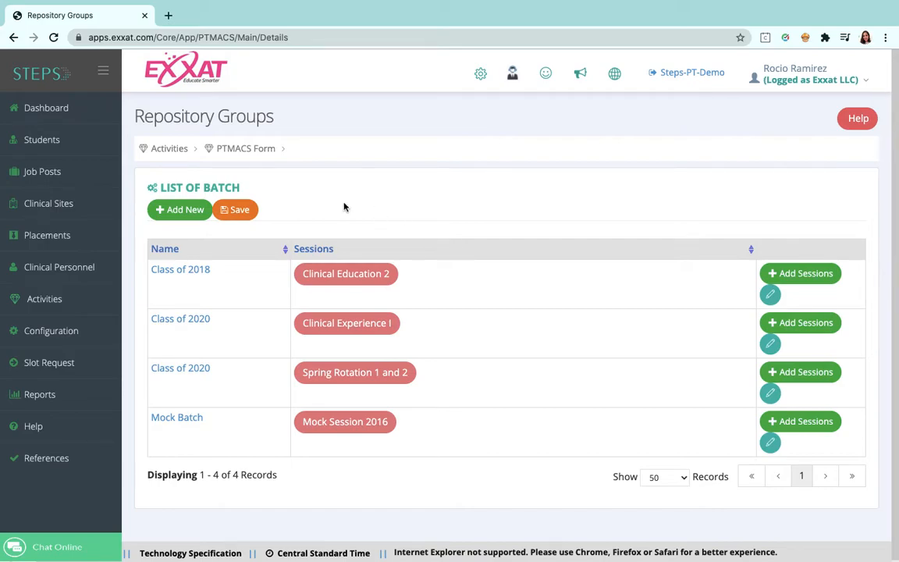
Step: Create and save a new batch with the collection name "Class of 2023", leaving the context empty
click(183, 210)
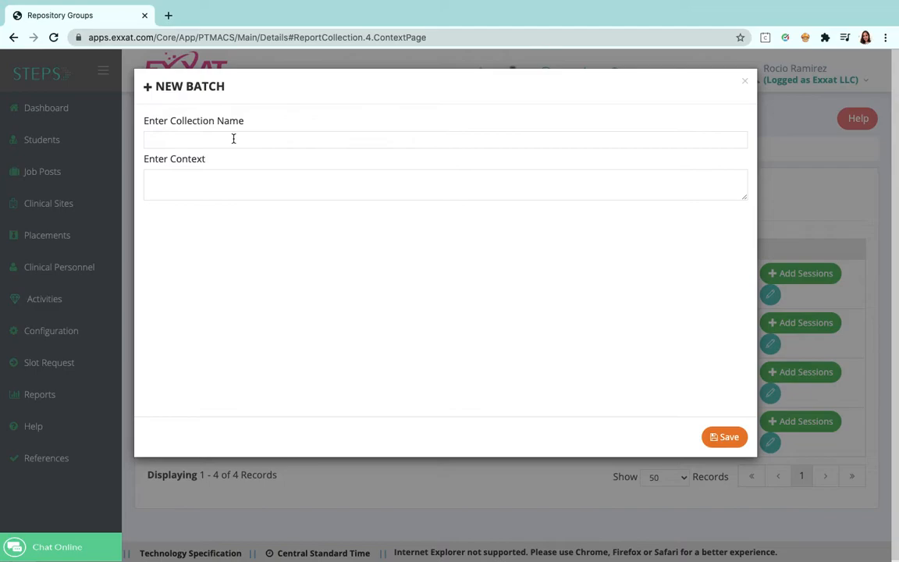
click(233, 138)
text(Class of 2023)
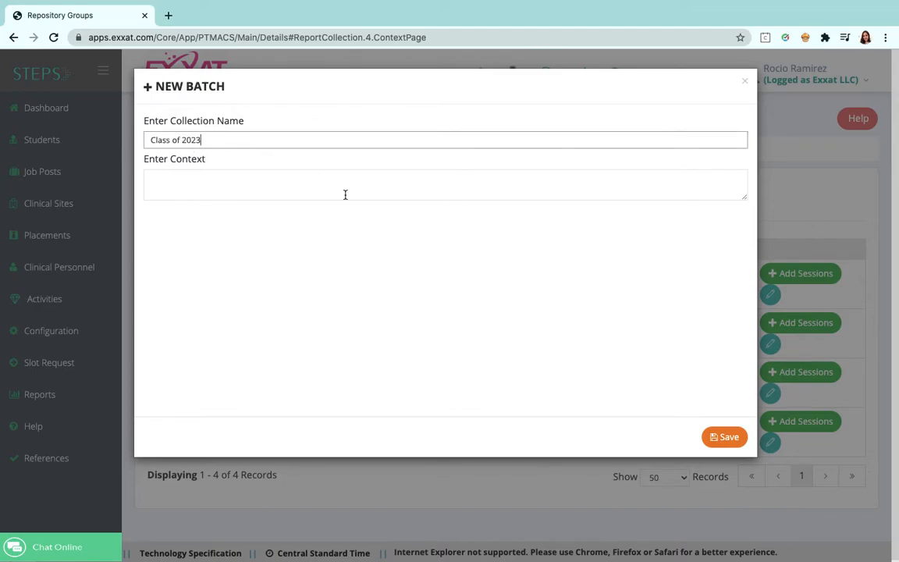
click(737, 437)
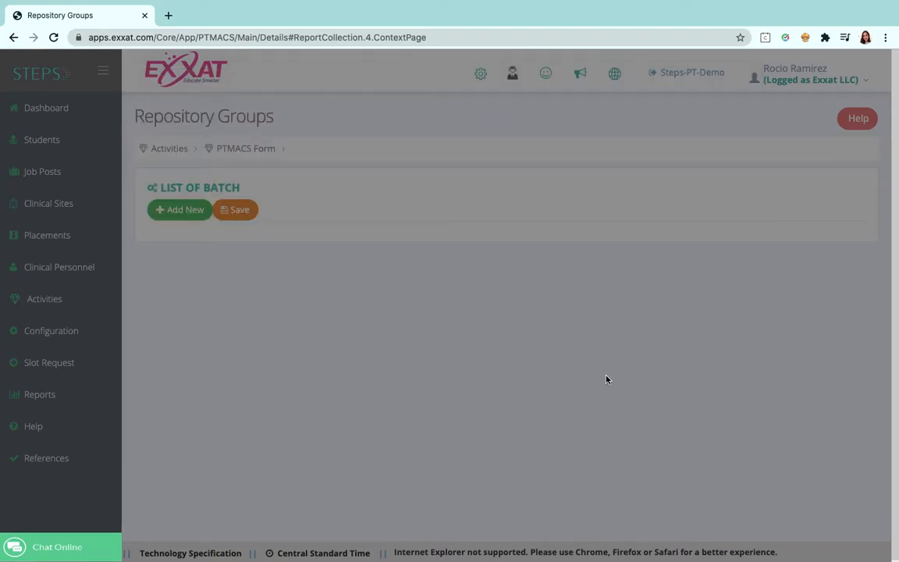
Step: View the edit form of the Class of 2023 batch and close it without making changes
scroll(424, 284, down, 1)
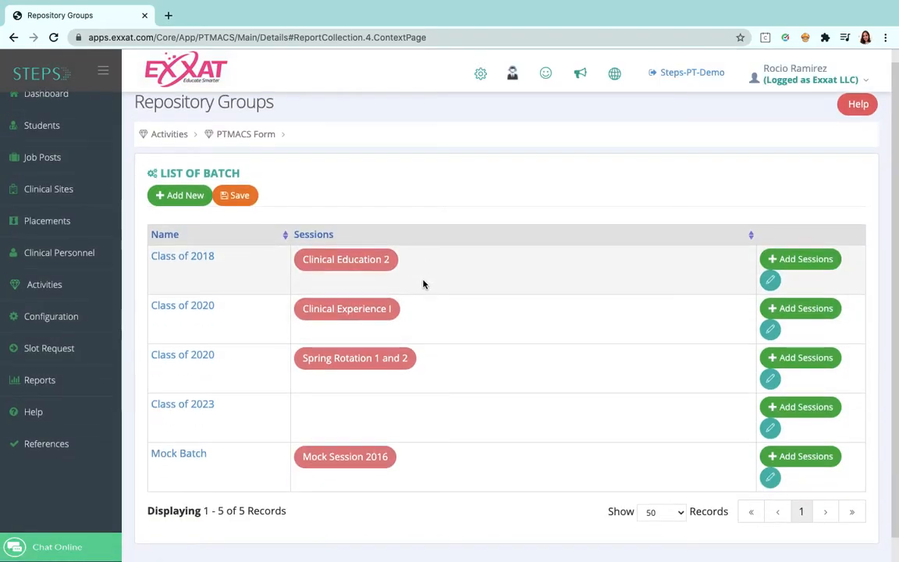
scroll(423, 284, down, 1)
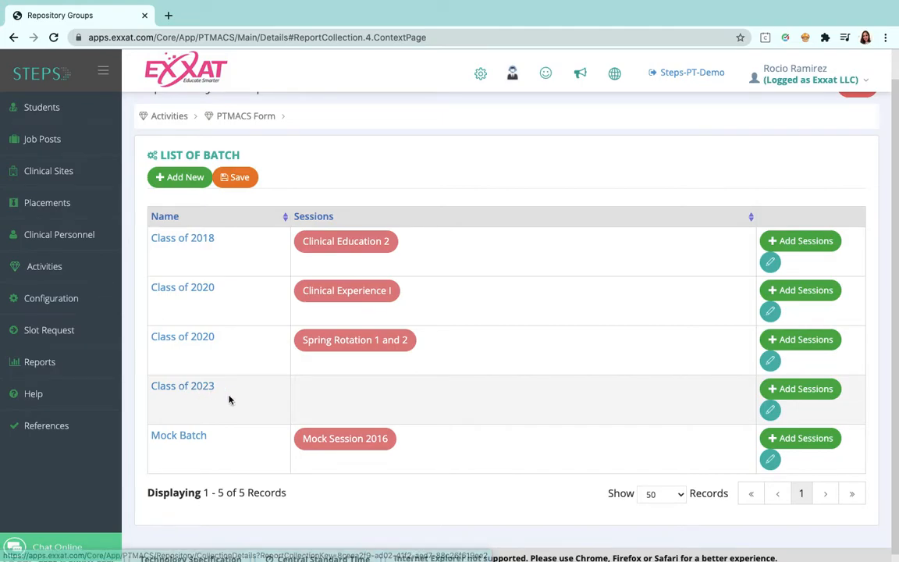
click(769, 411)
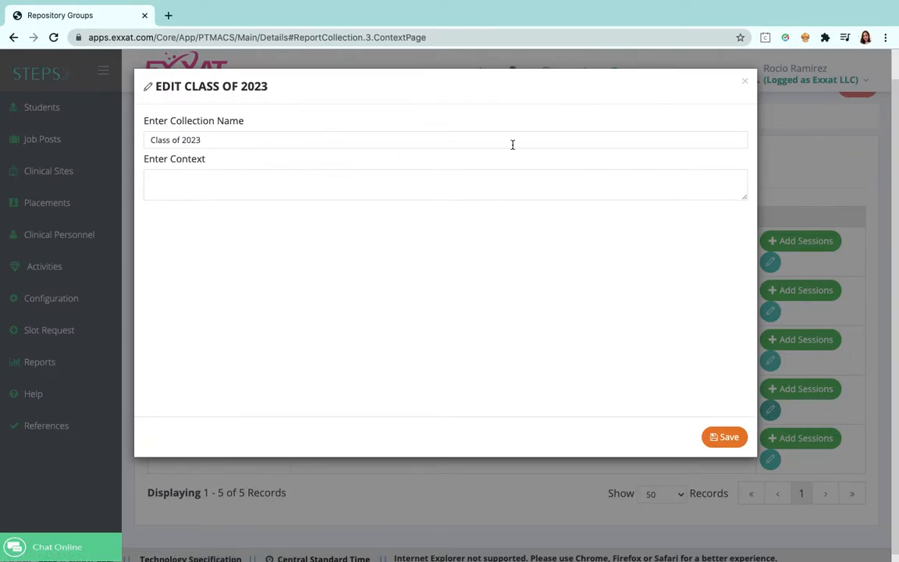
click(747, 86)
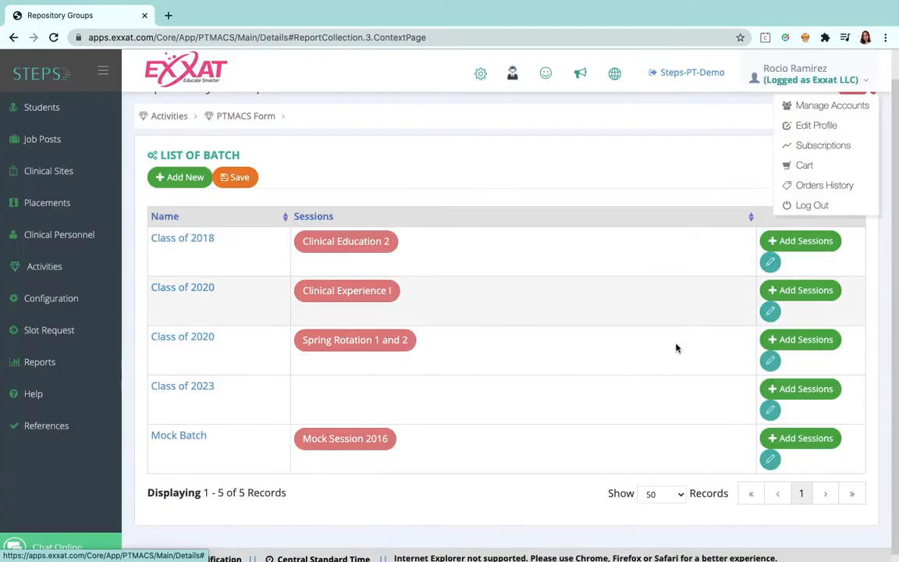
Step: Start adding sessions to the Class of 2023 batch, choose the 6-week Spring Rotation session, and proceed to form selection
click(795, 395)
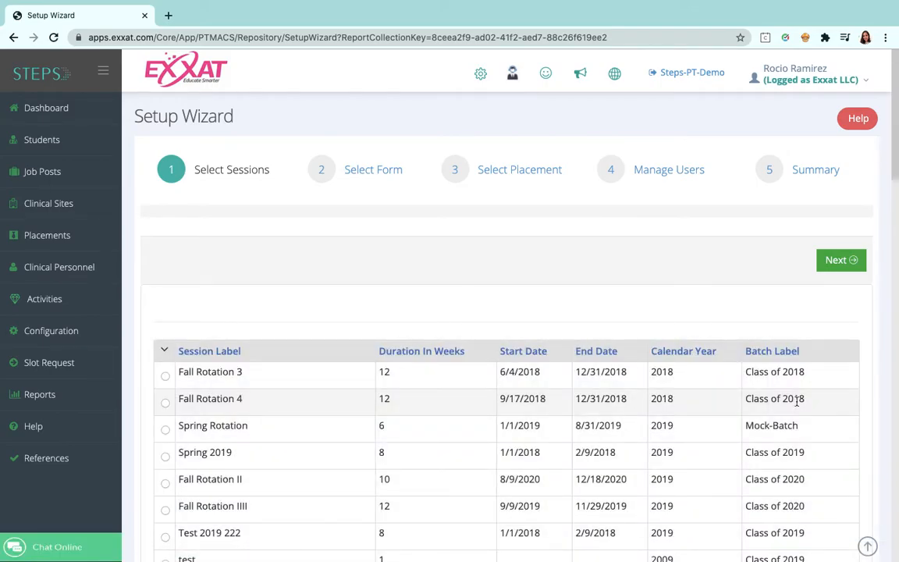
scroll(460, 304, down, 2)
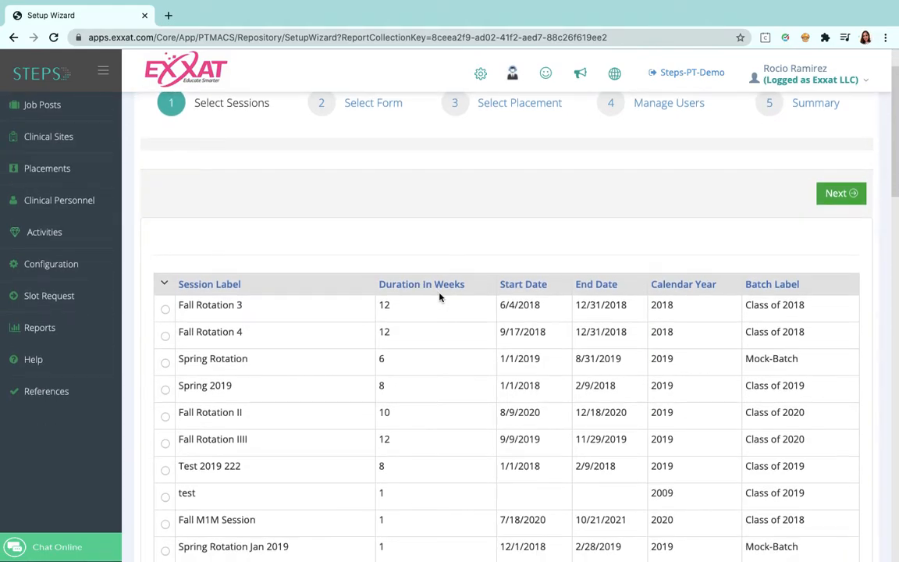
scroll(437, 312, down, 1)
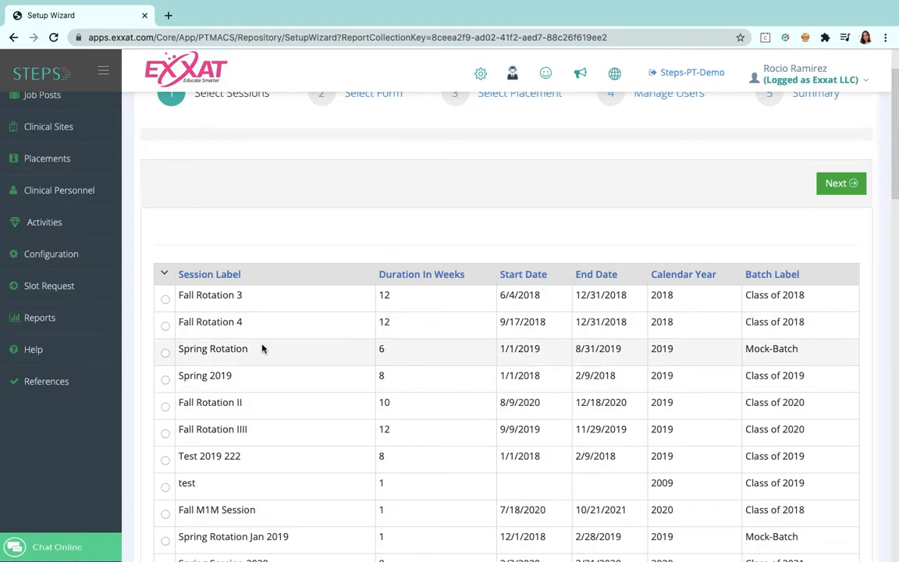
click(164, 353)
scroll(546, 304, up, 1)
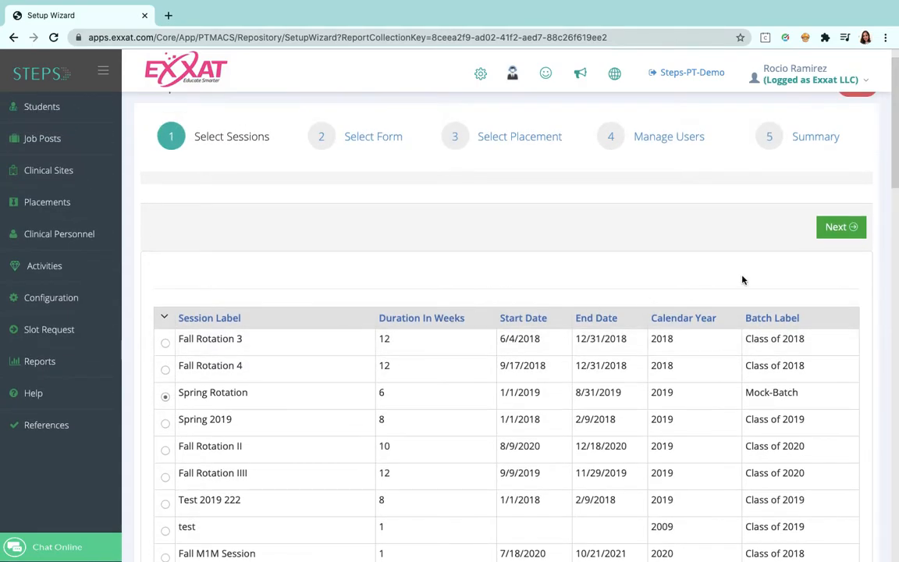
click(842, 236)
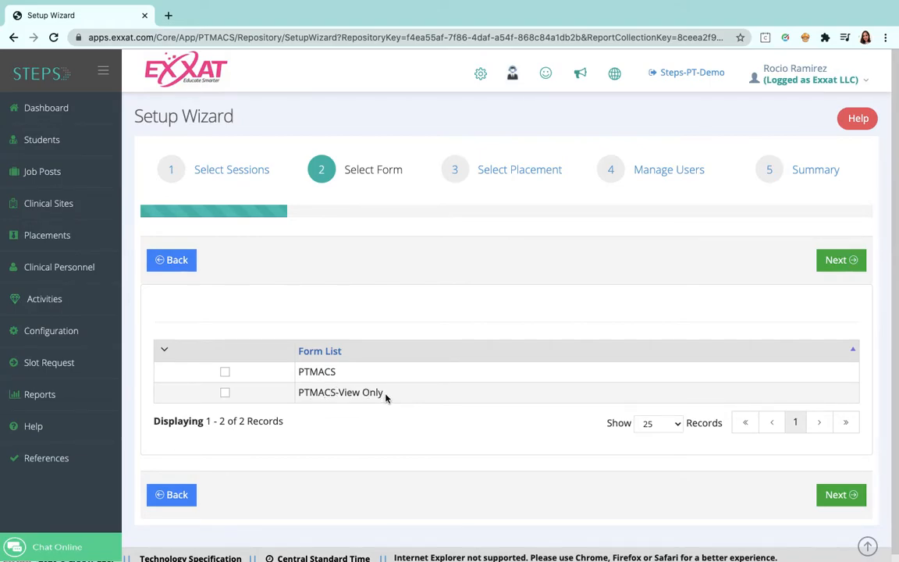
Step: Select both the PTMACS and PTMACS-View Only forms and continue to placement selection
drag(334, 370, 300, 371)
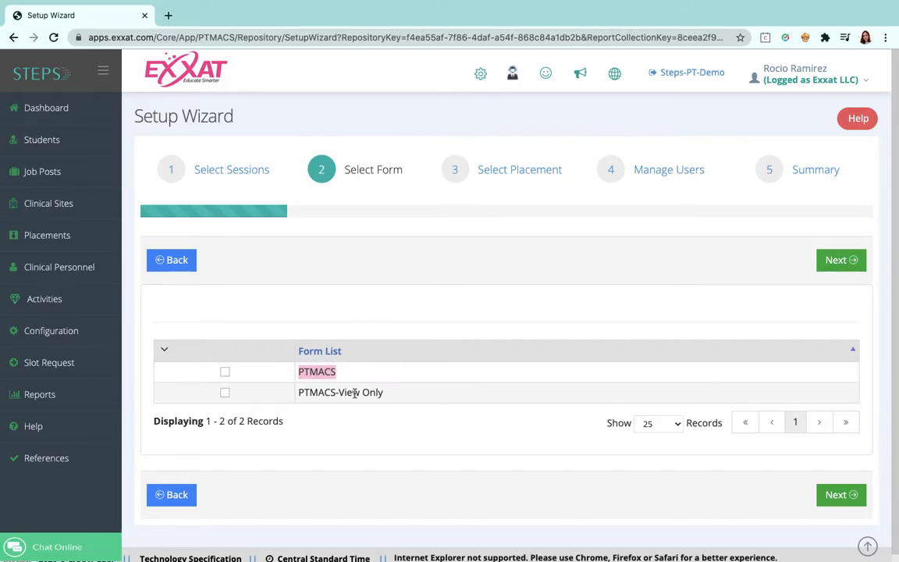
drag(398, 395, 341, 393)
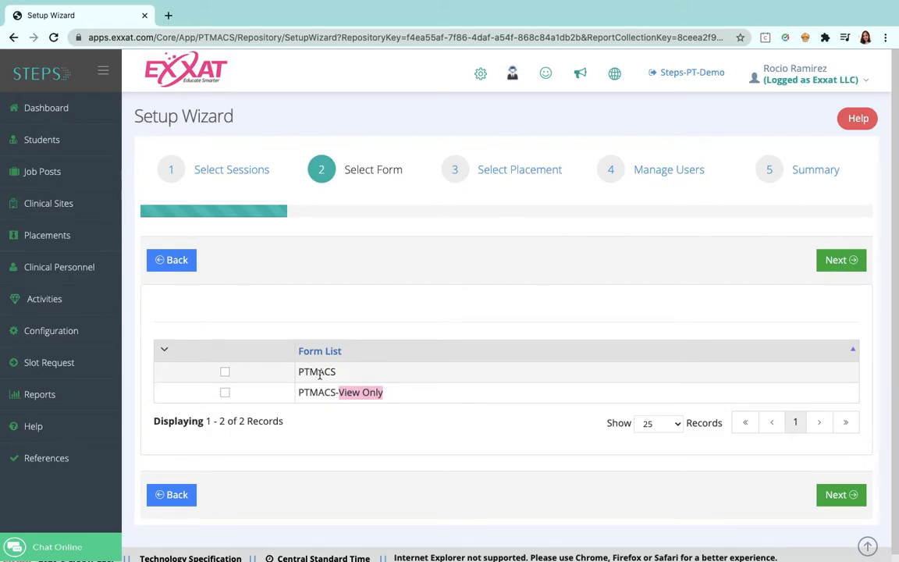
click(224, 373)
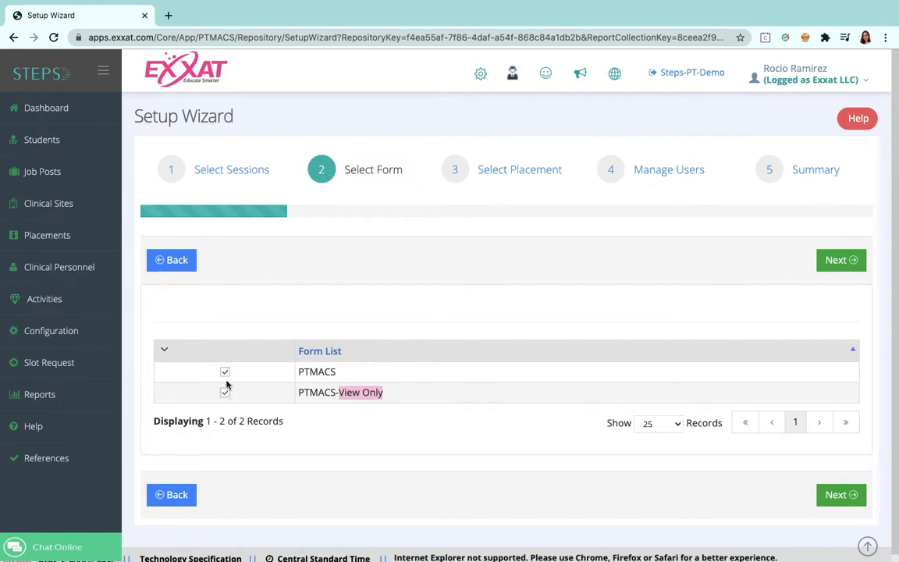
click(849, 263)
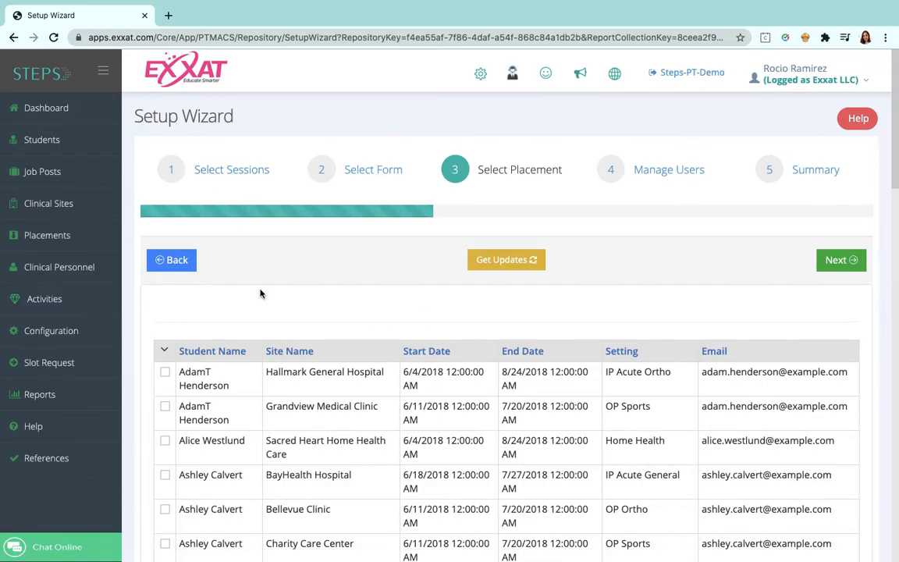
Step: Look through the placement list, checking the students, sites, start and end dates, settings and e-mail column
scroll(261, 293, down, 2)
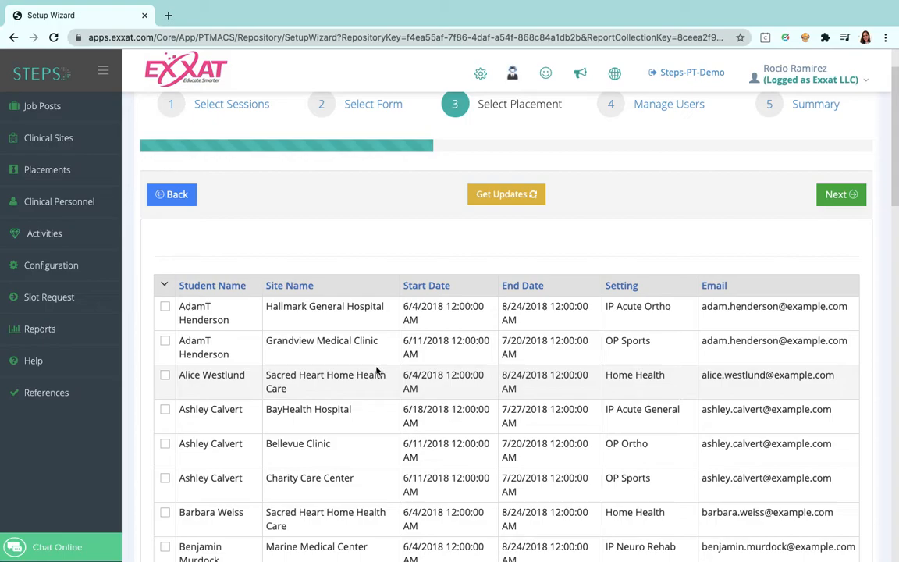
scroll(378, 369, down, 2)
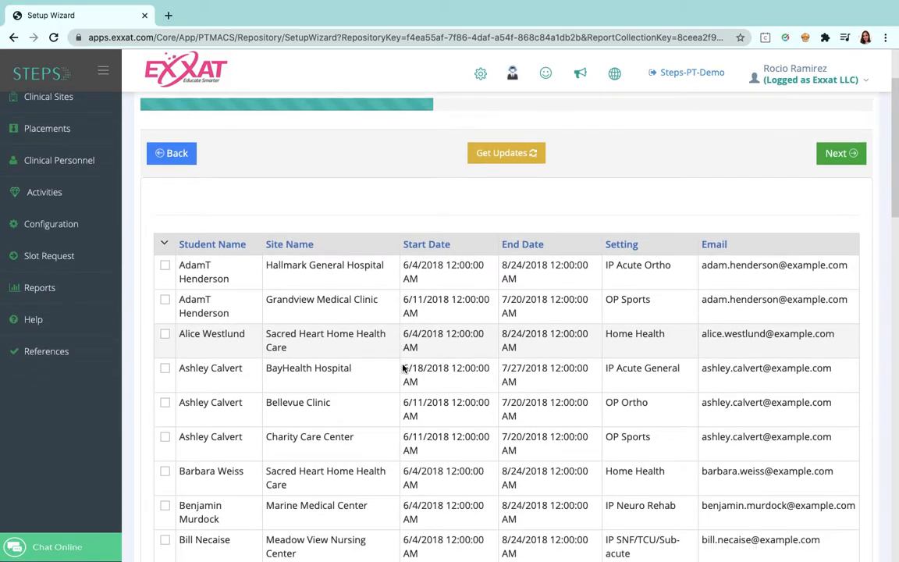
scroll(405, 363, down, 2)
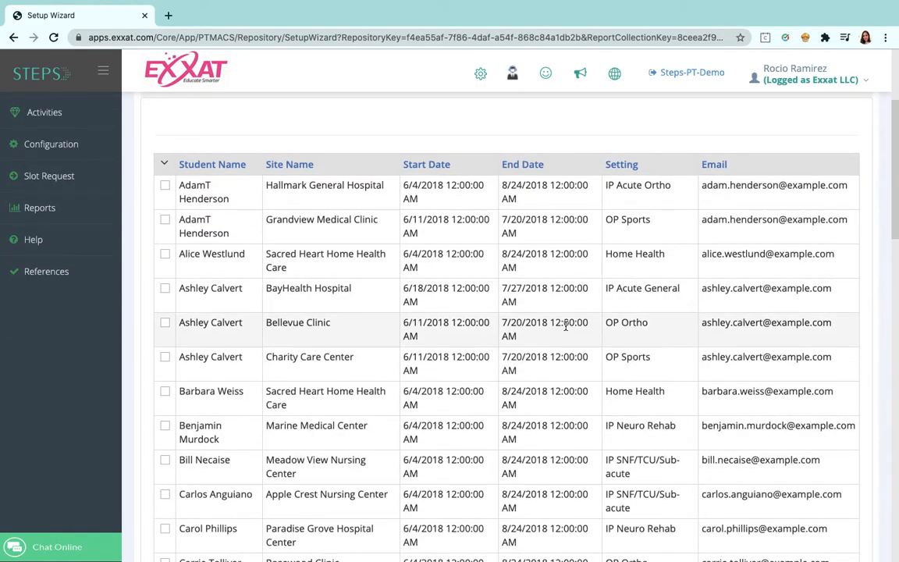
scroll(566, 326, up, 1)
scroll(566, 326, up, 3)
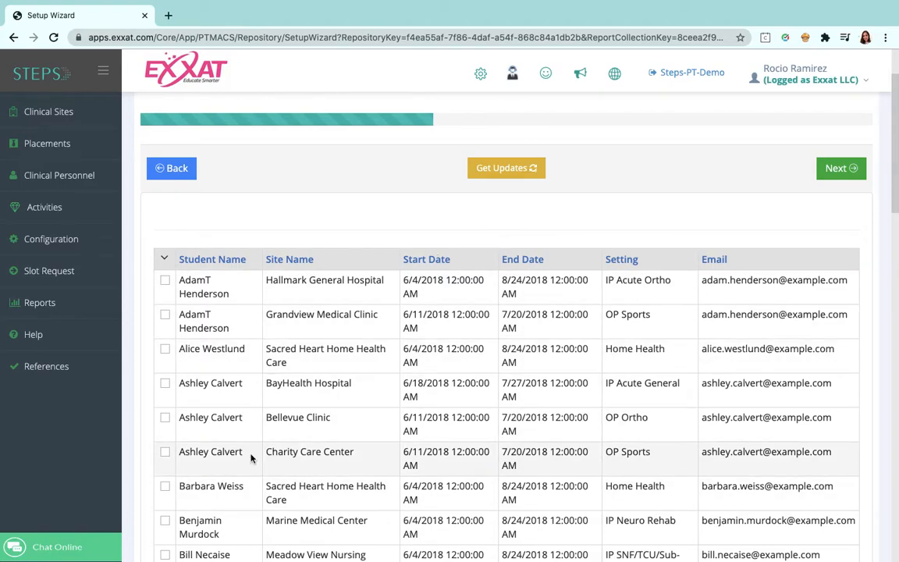
scroll(484, 341, up, 1)
scroll(484, 340, up, 3)
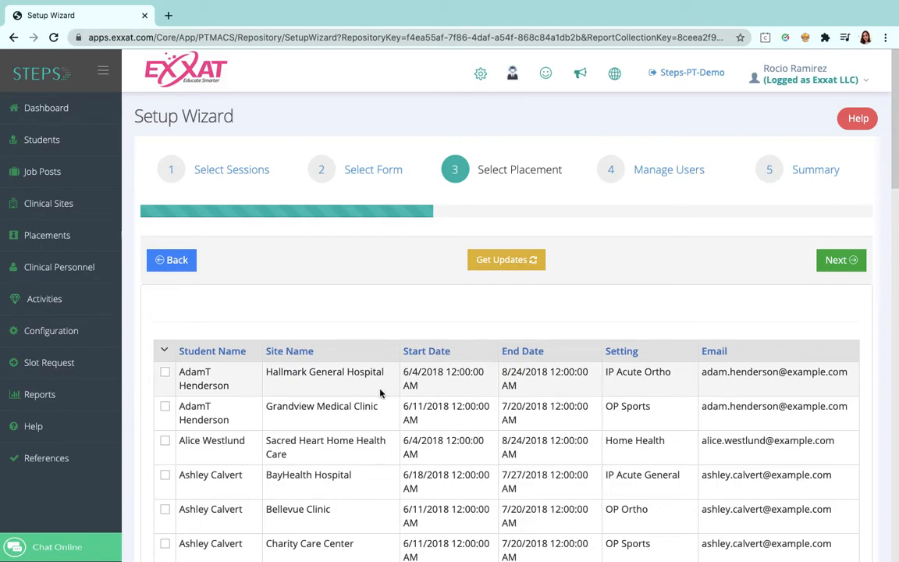
Step: Select the first three student placements in the list and continue to user management
scroll(250, 366, down, 1)
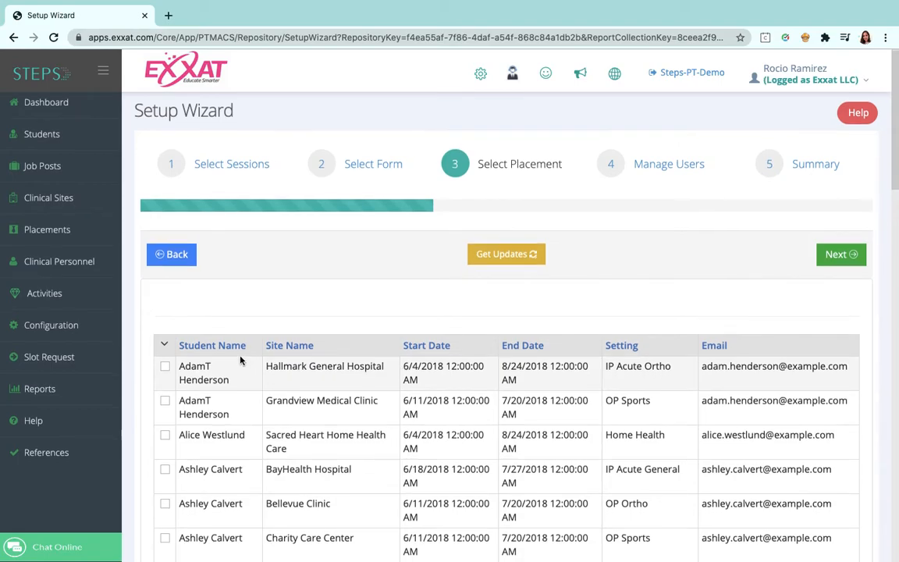
click(164, 346)
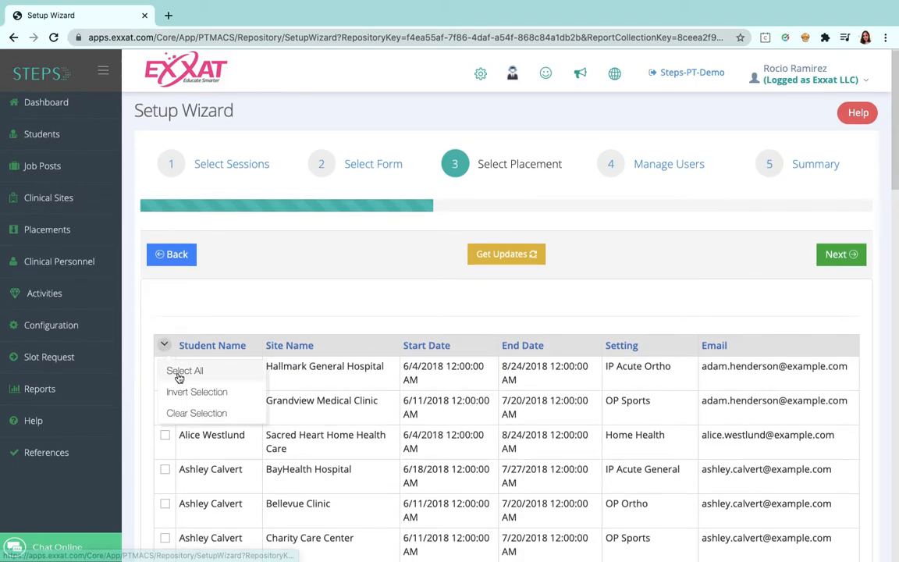
click(165, 367)
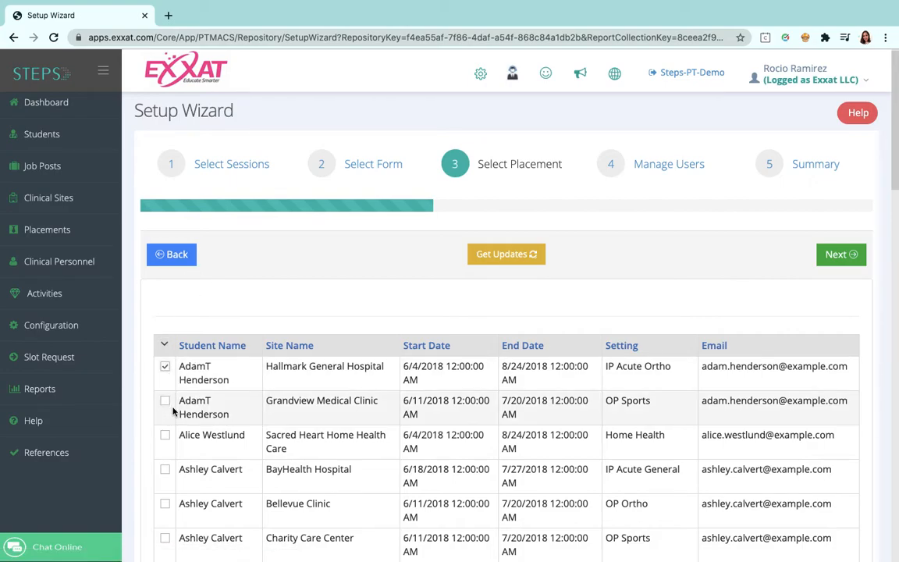
click(165, 402)
click(165, 435)
click(845, 263)
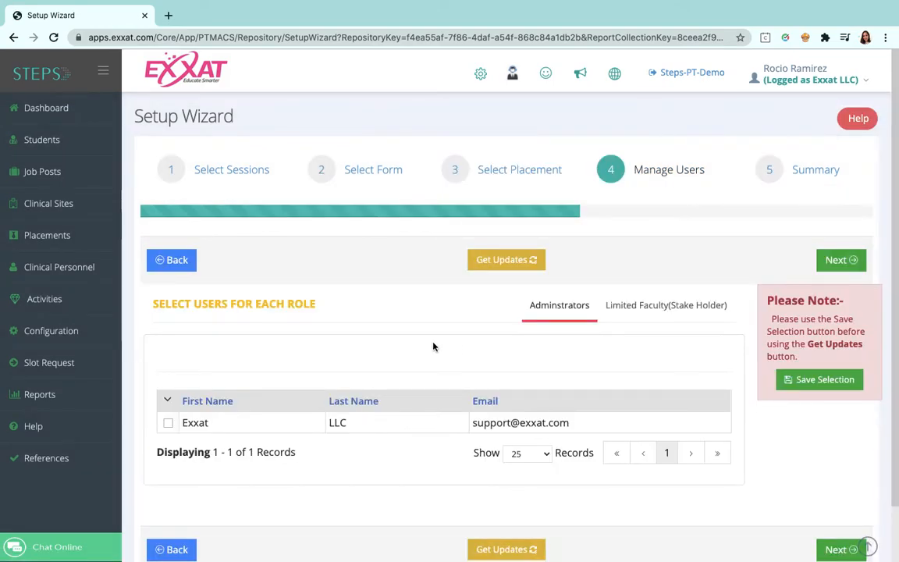
Step: Select Exxat LLC as the administrator user and continue to the setup summary
scroll(665, 190, down, 1)
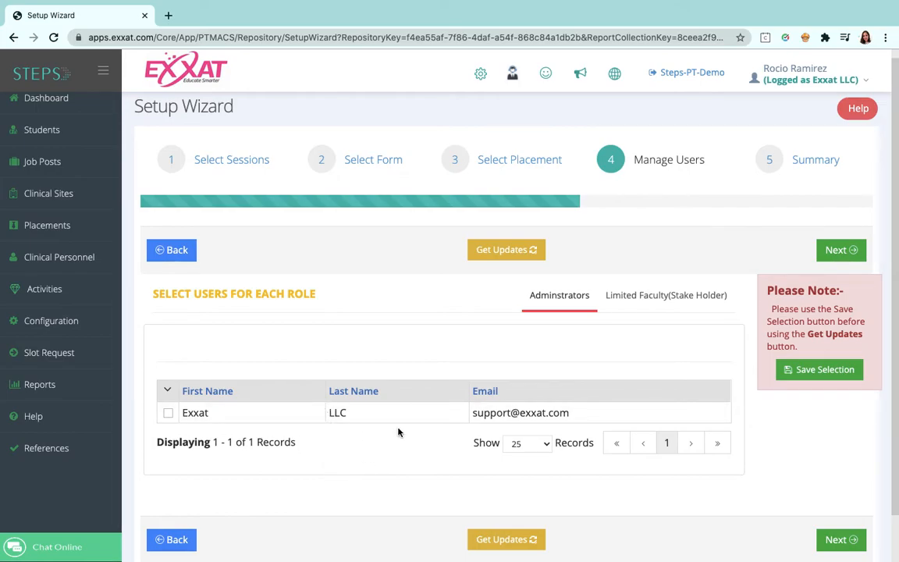
click(168, 414)
click(834, 251)
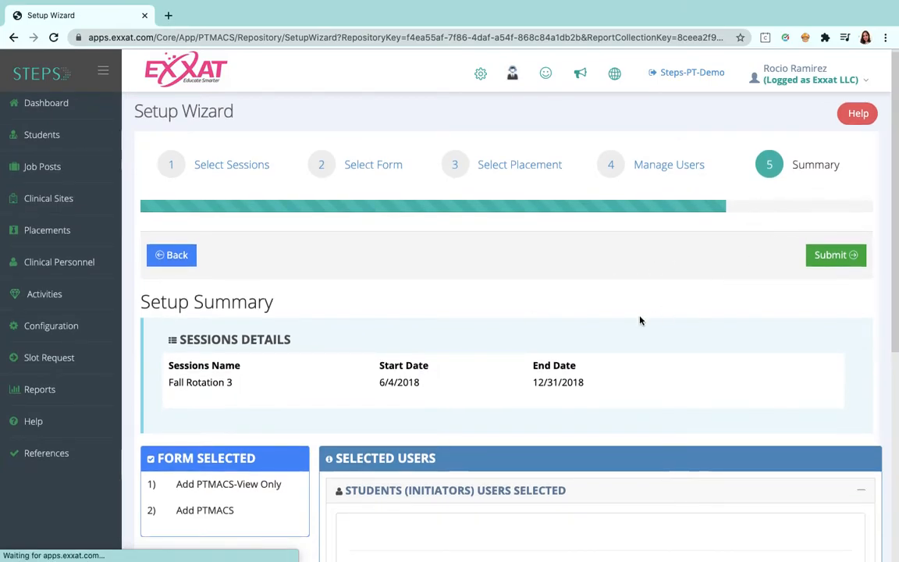
Step: Review the session, forms, students and administrators in the setup summary and submit the setup
scroll(588, 367, down, 3)
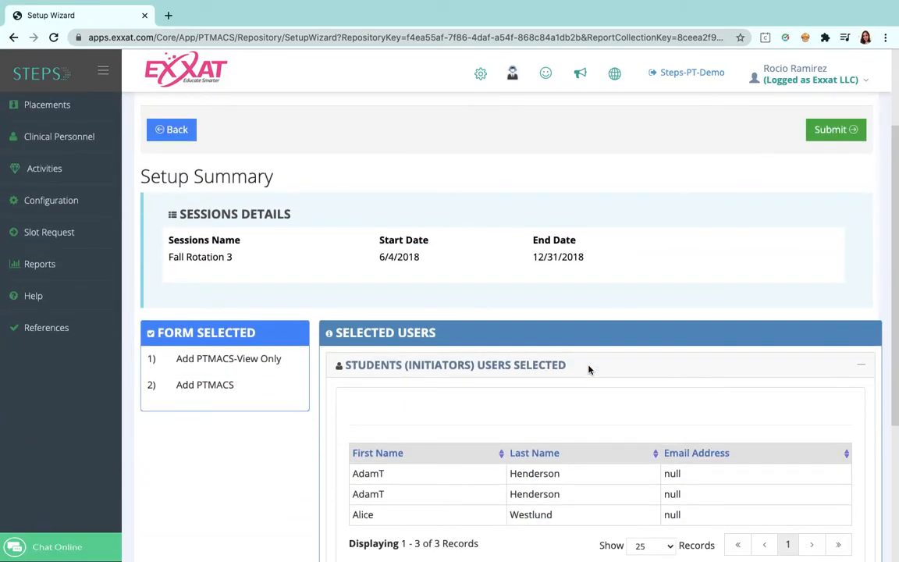
scroll(587, 367, up, 3)
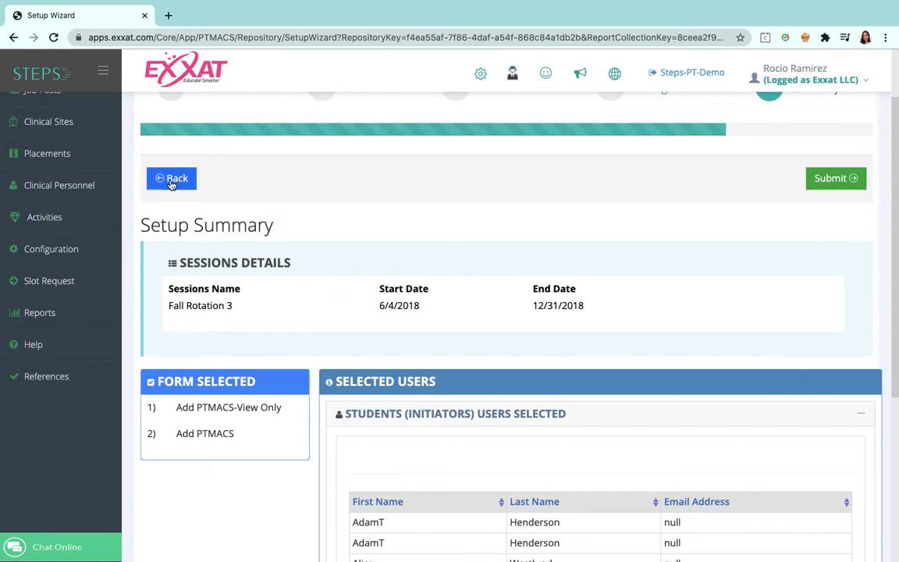
scroll(334, 350, down, 2)
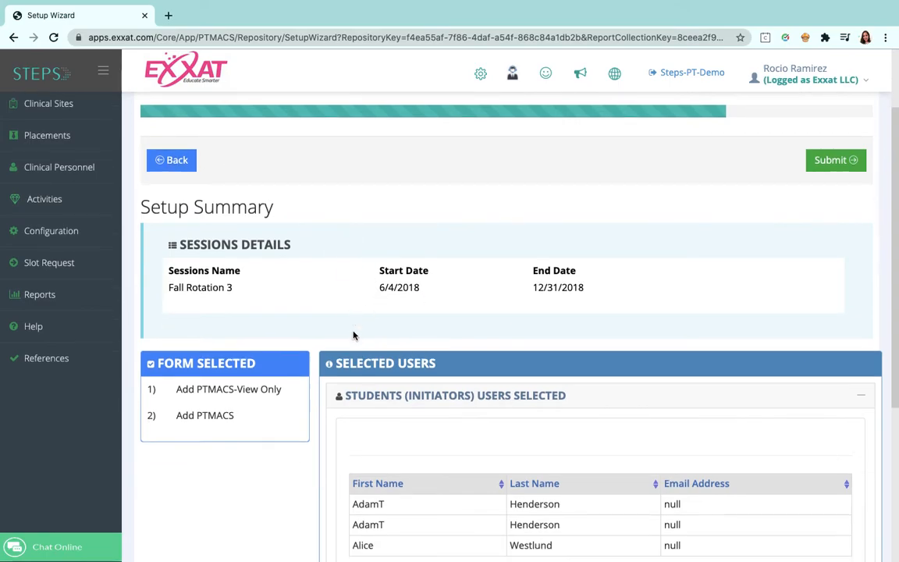
scroll(373, 342, down, 3)
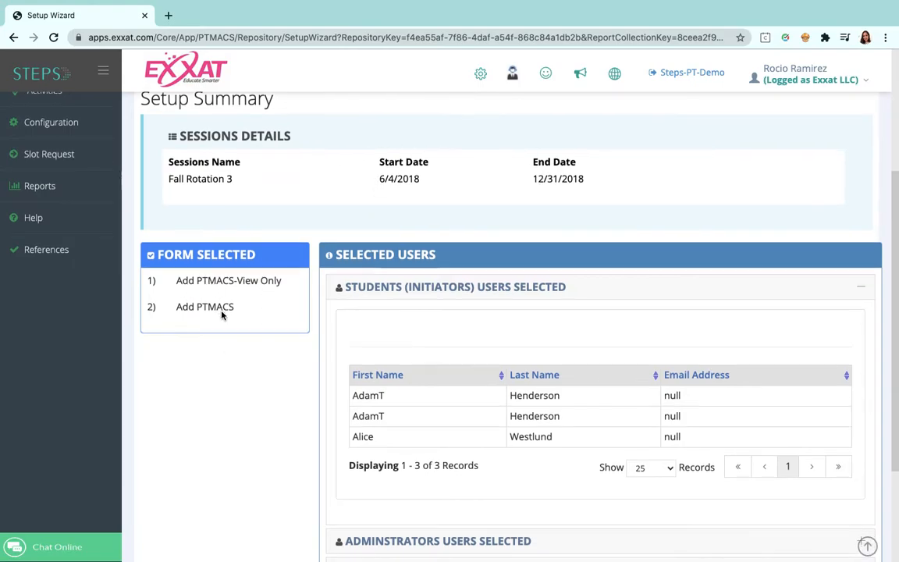
scroll(226, 315, down, 1)
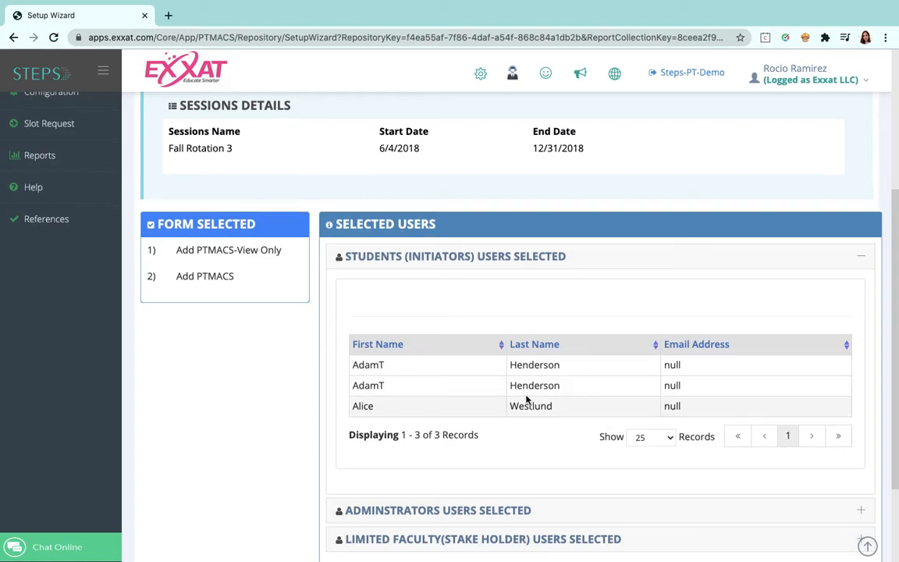
scroll(527, 400, down, 3)
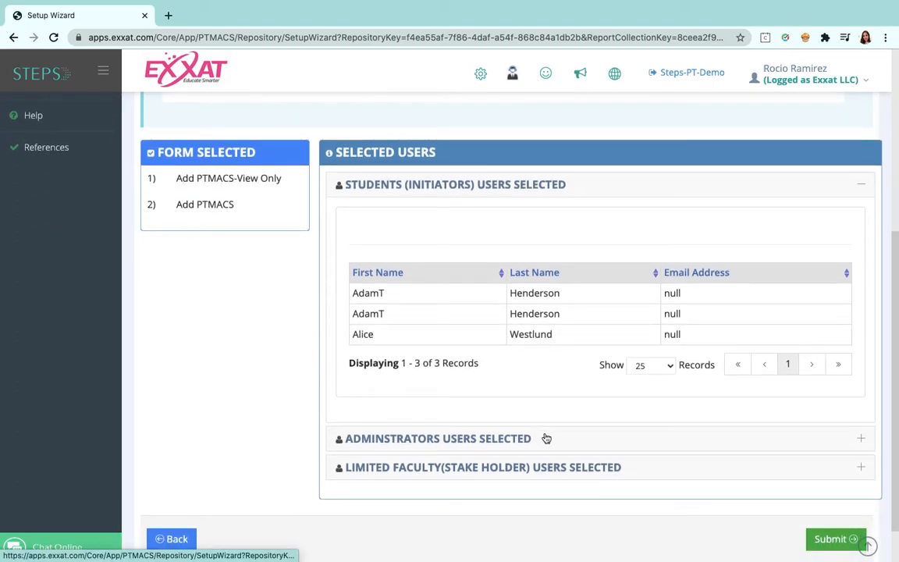
click(535, 438)
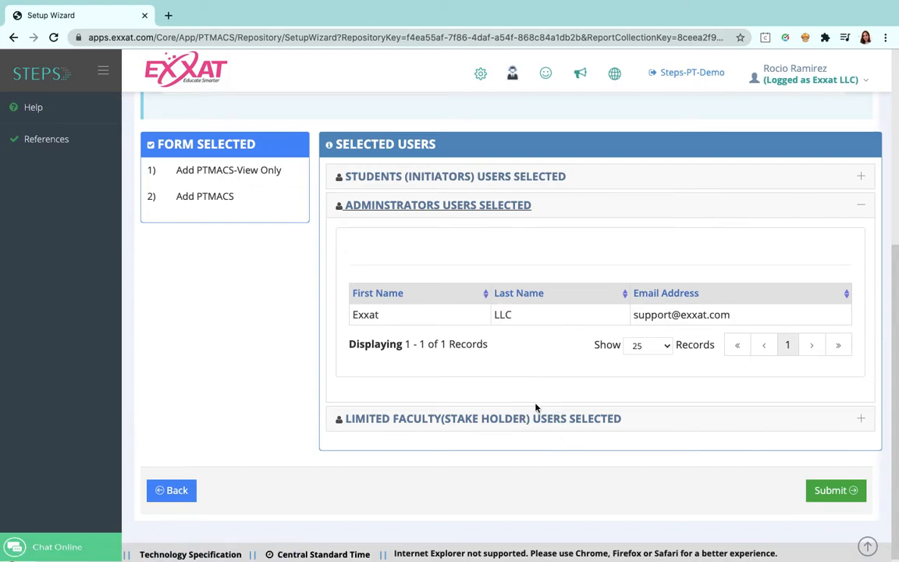
click(828, 490)
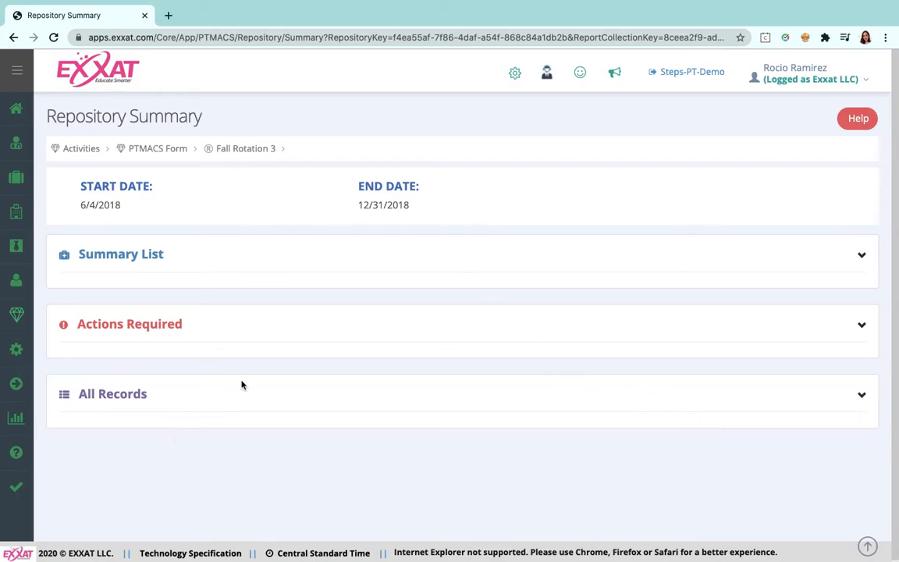
Step: Check the Summary List and Actions Required sections of the Fall Rotation 3 repository summary, collapsing each after viewing
click(862, 259)
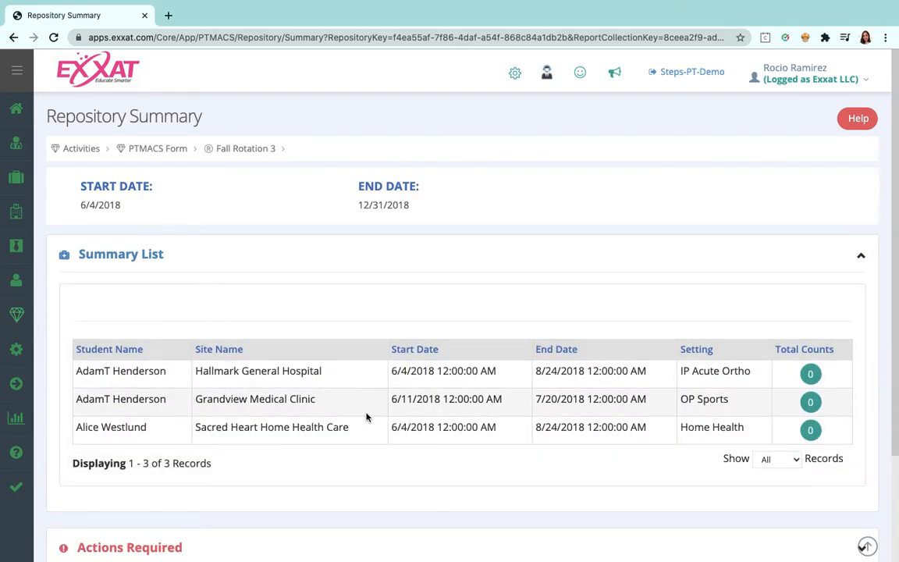
scroll(366, 417, down, 1)
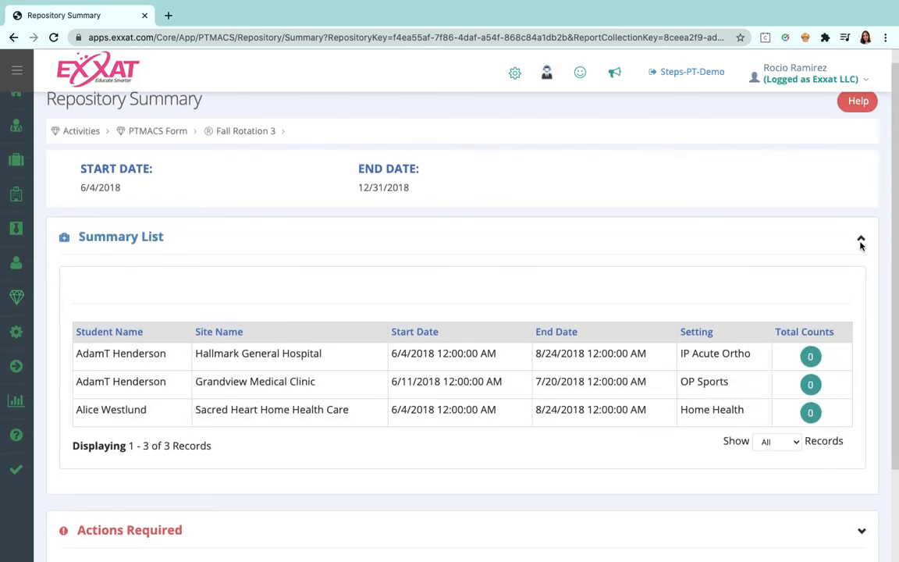
click(860, 241)
click(590, 323)
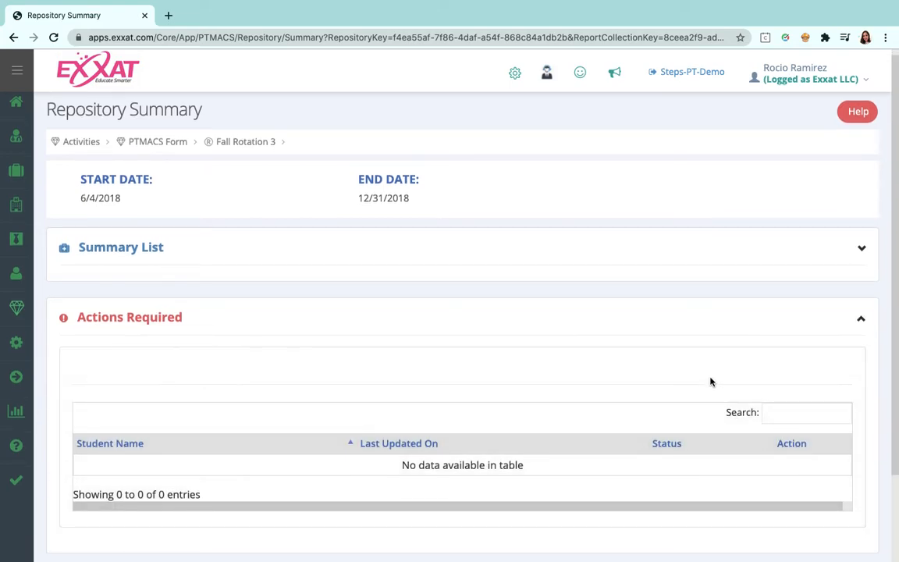
scroll(711, 381, down, 1)
scroll(573, 412, down, 2)
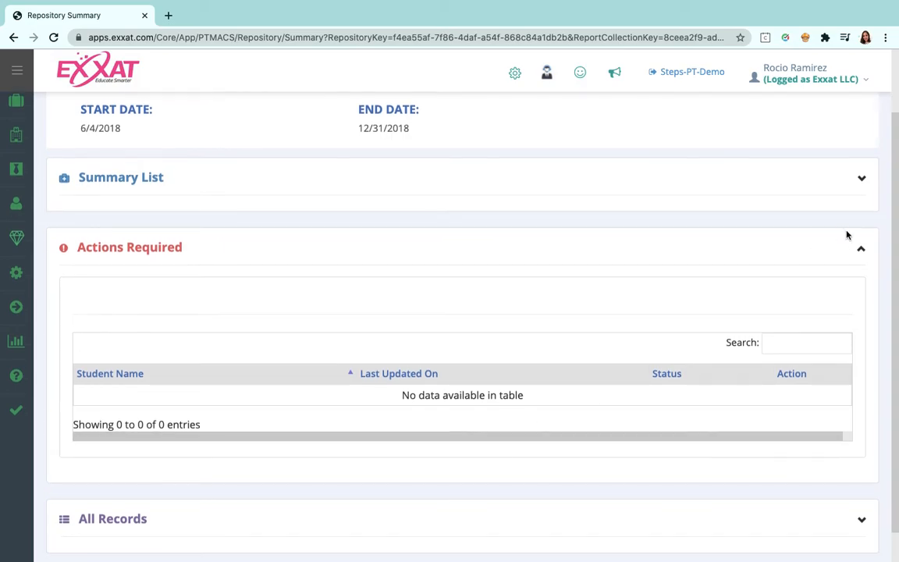
click(851, 244)
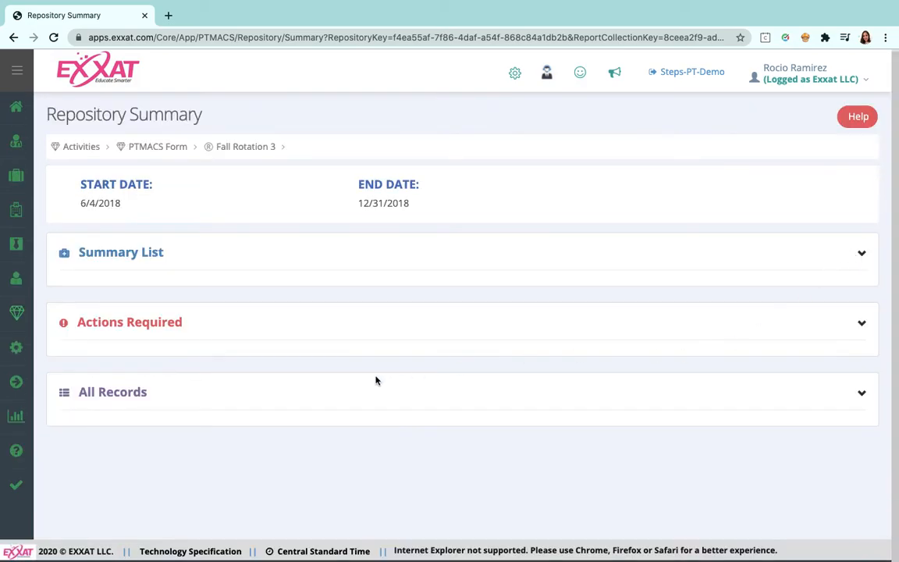
Step: Expand the All Records section and examine its columns, filter and export options
click(337, 394)
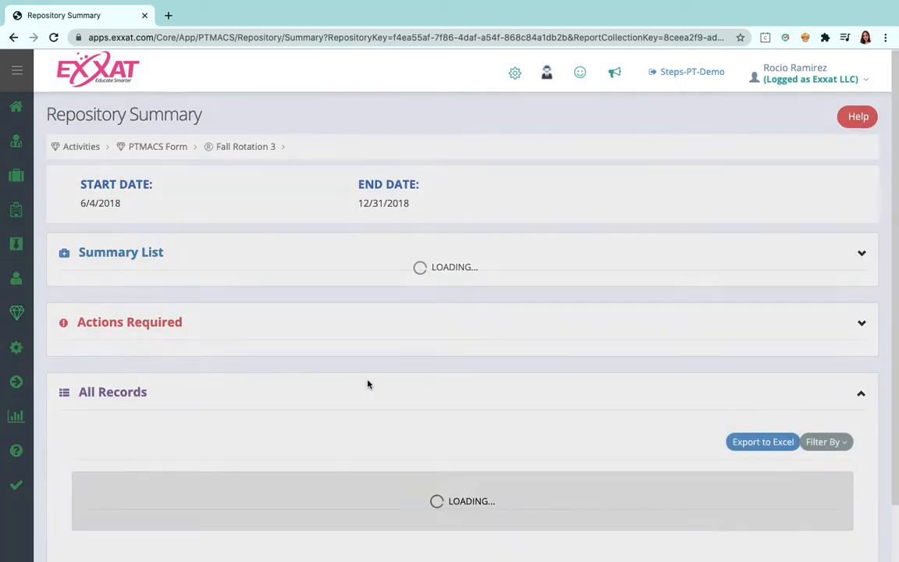
scroll(614, 393, down, 1)
scroll(614, 393, down, 2)
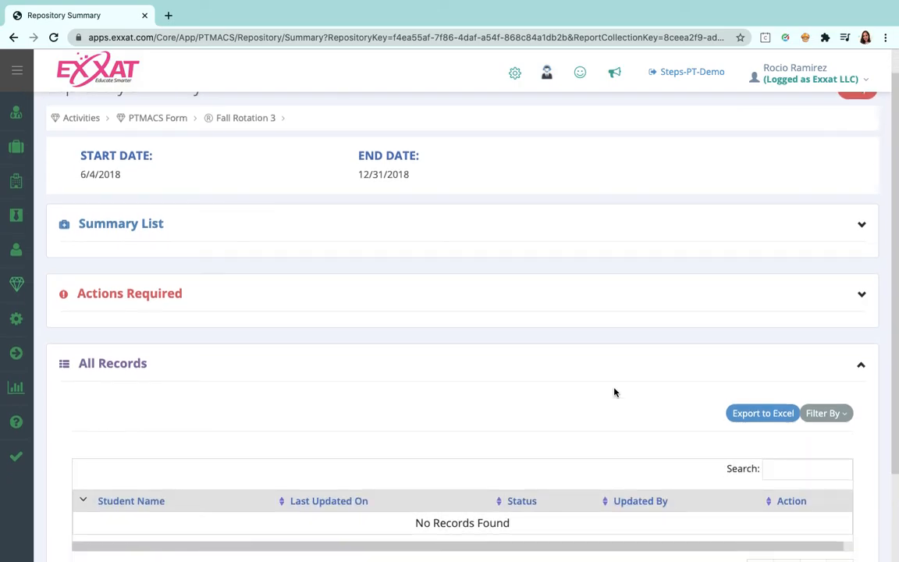
scroll(614, 391, down, 1)
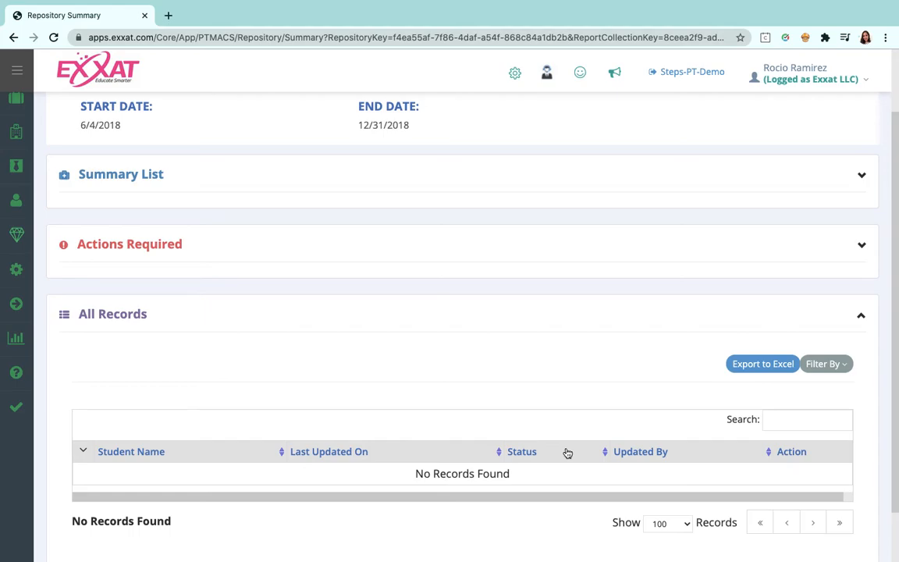
scroll(525, 314, up, 2)
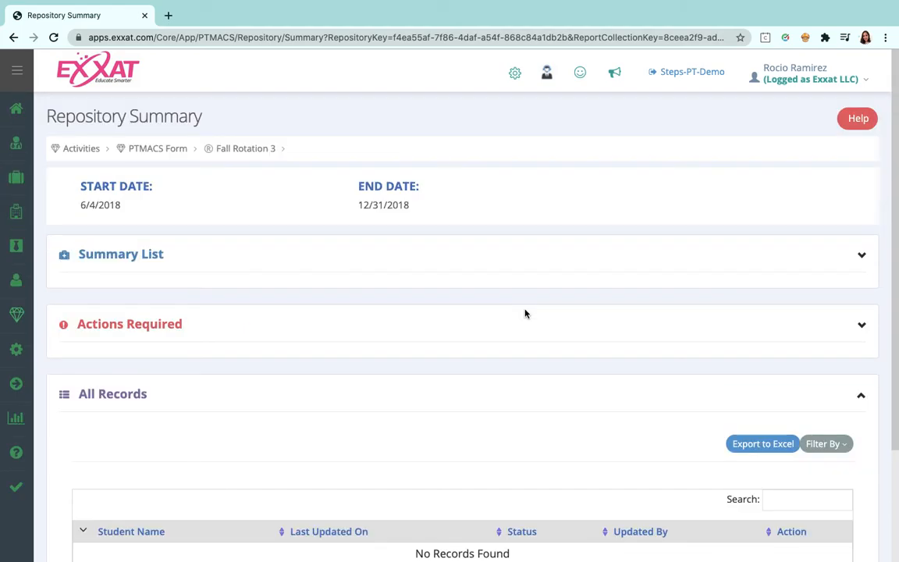
Step: Return to the PTMACS Form batch list, view the wizard for adding a session to Class of 2023, and go back to the list
click(139, 153)
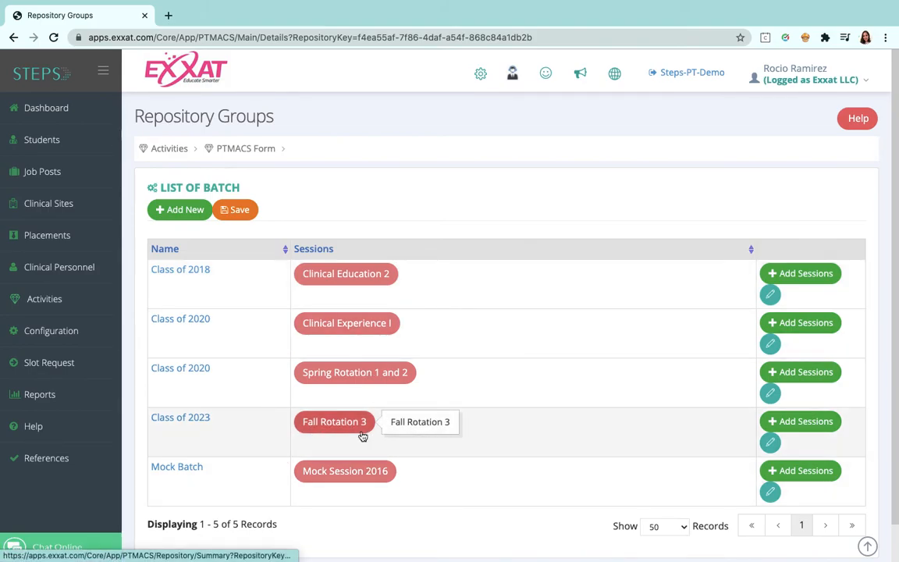
click(787, 428)
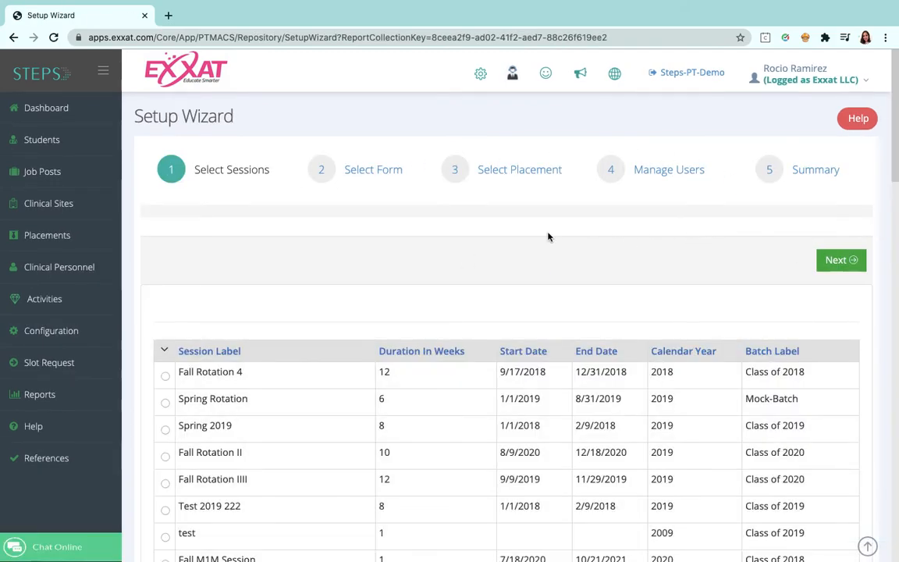
click(13, 38)
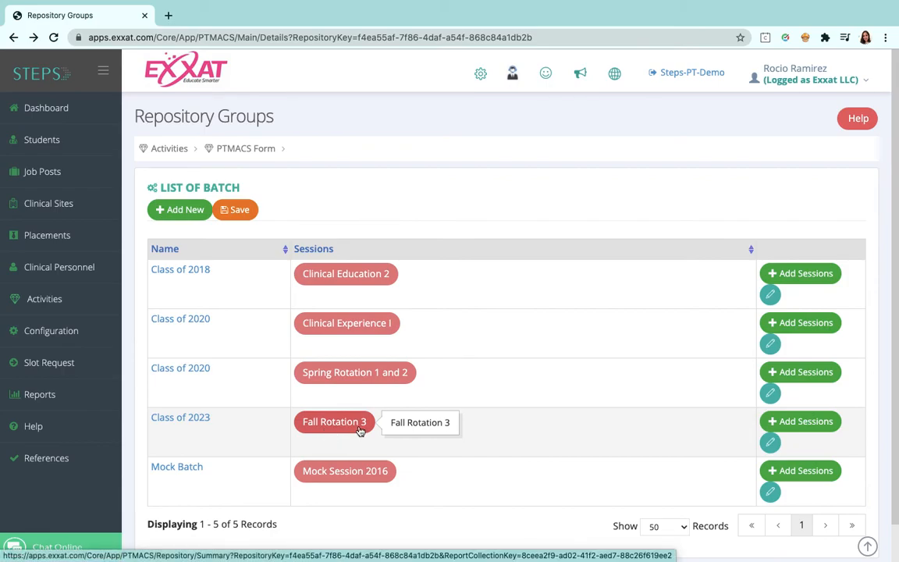
Step: Open the Class of 2023 batch, reopen the Fall Rotation 3 setup and look through its placement list
click(178, 426)
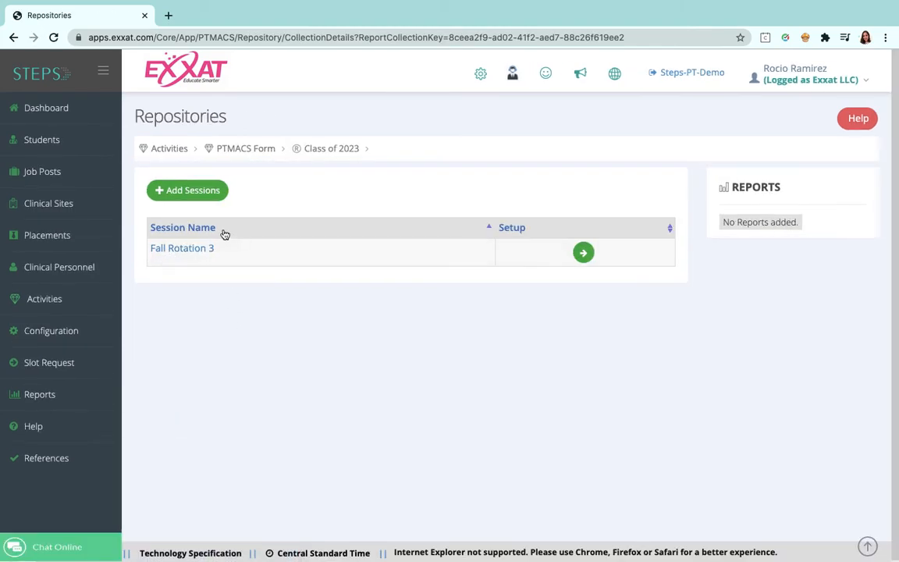
click(588, 254)
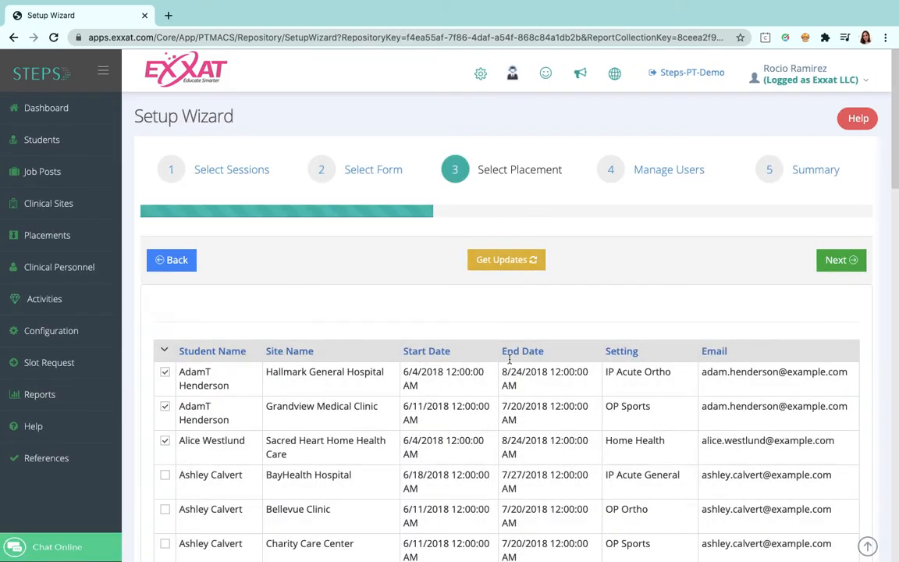
scroll(517, 394, down, 5)
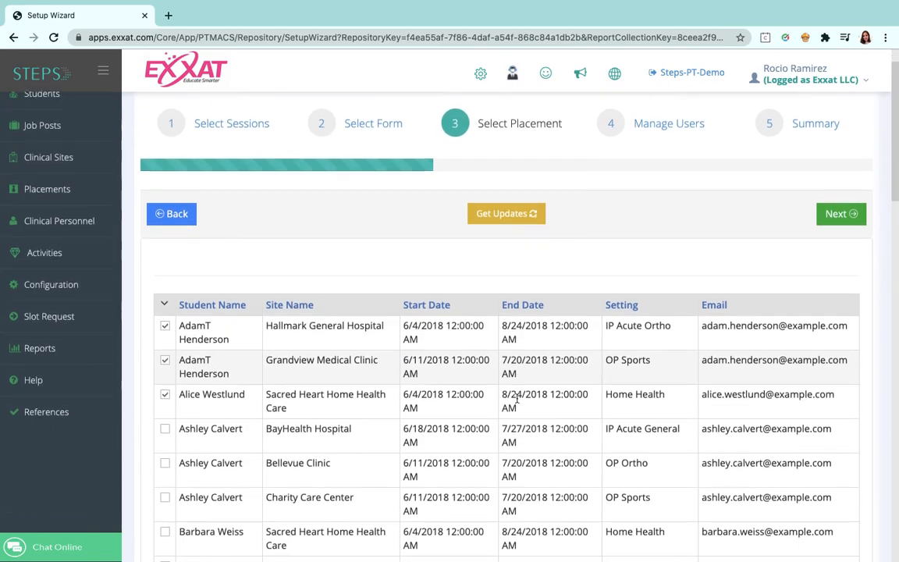
scroll(515, 399, down, 13)
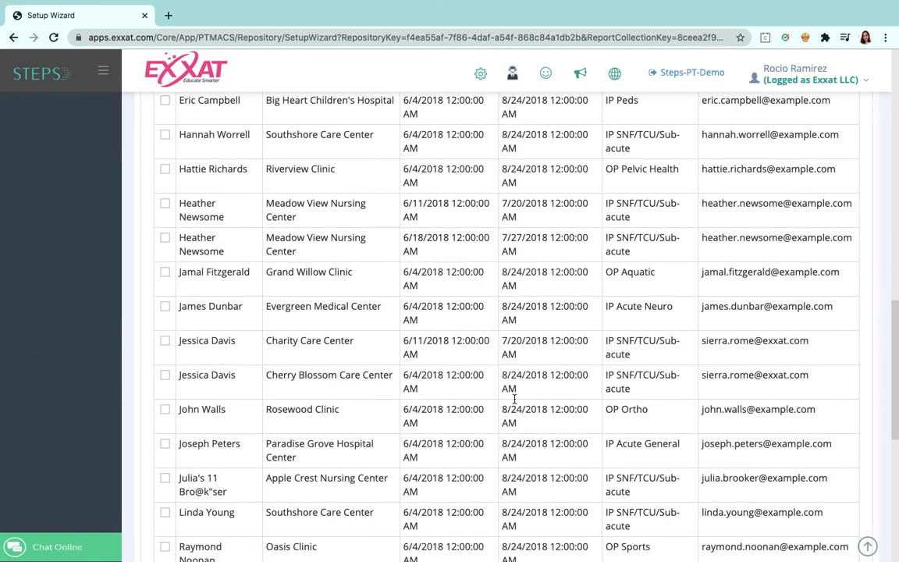
scroll(515, 400, up, 18)
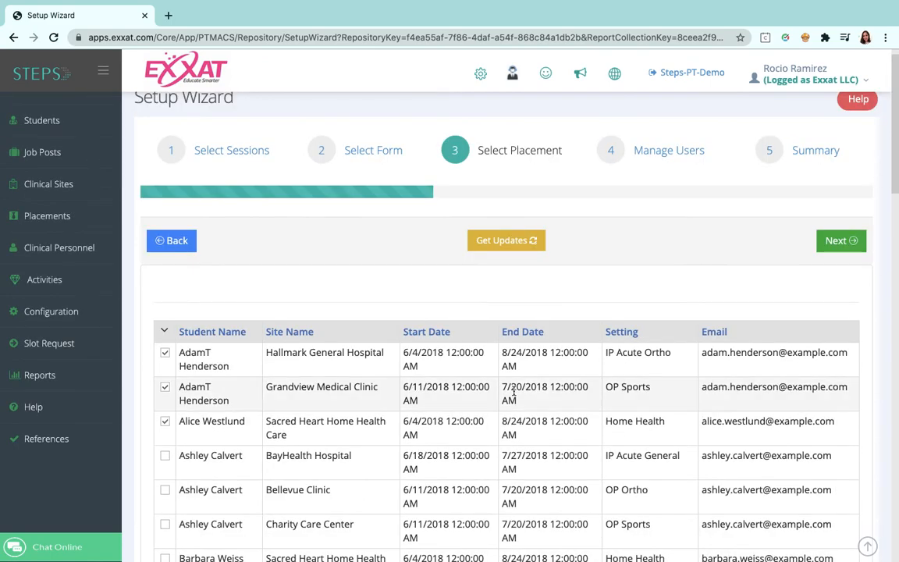